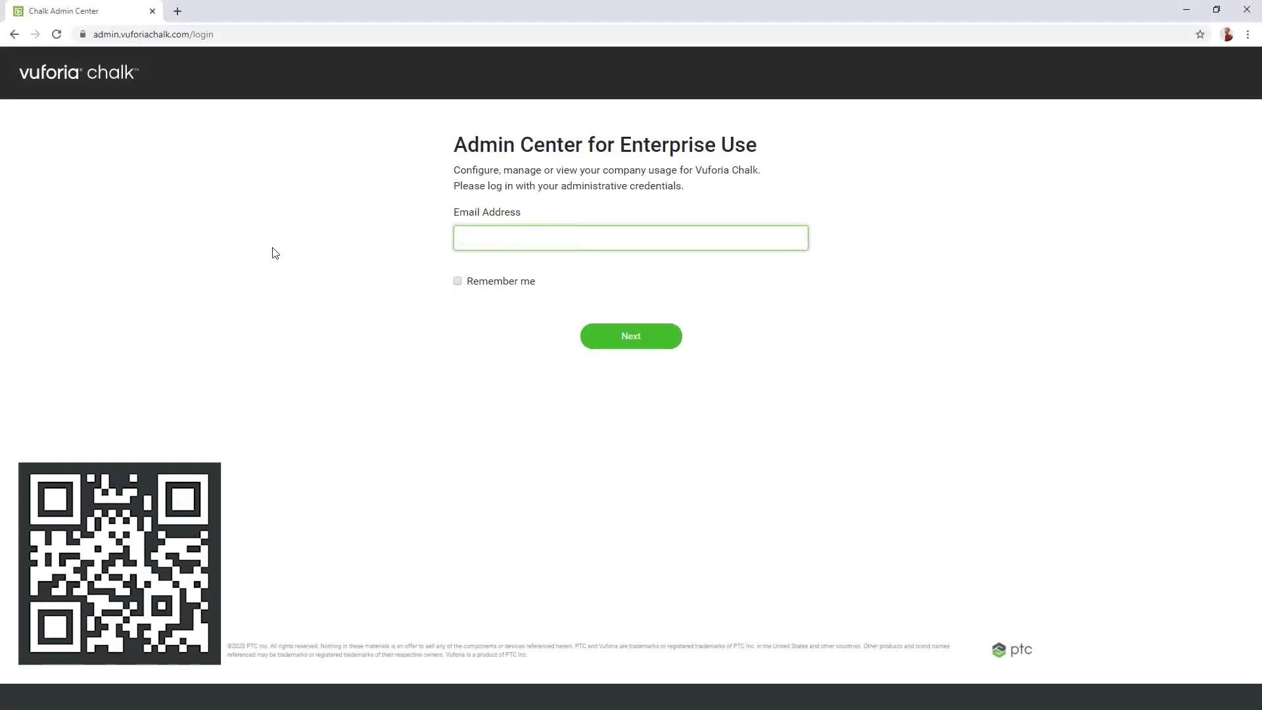
text(username@co)
text(mpany.com)
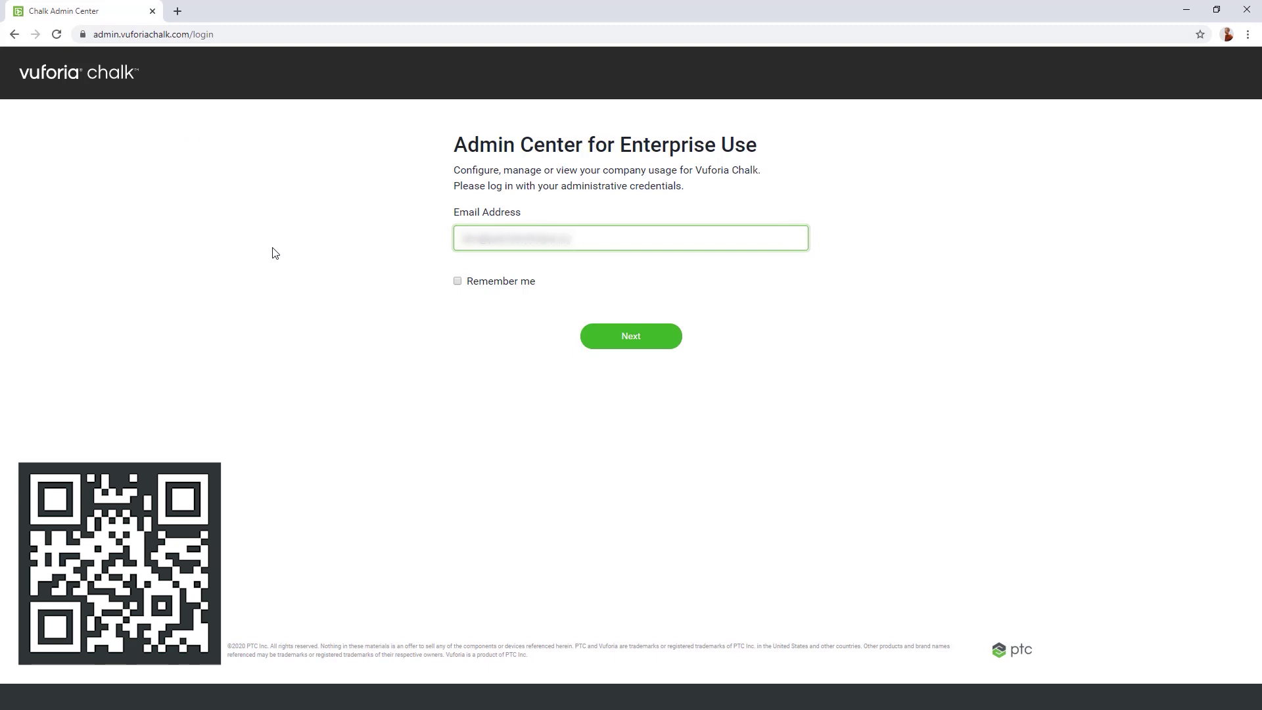
Step: Log in with the admin email and password to reach the company's Users list
click(601, 336)
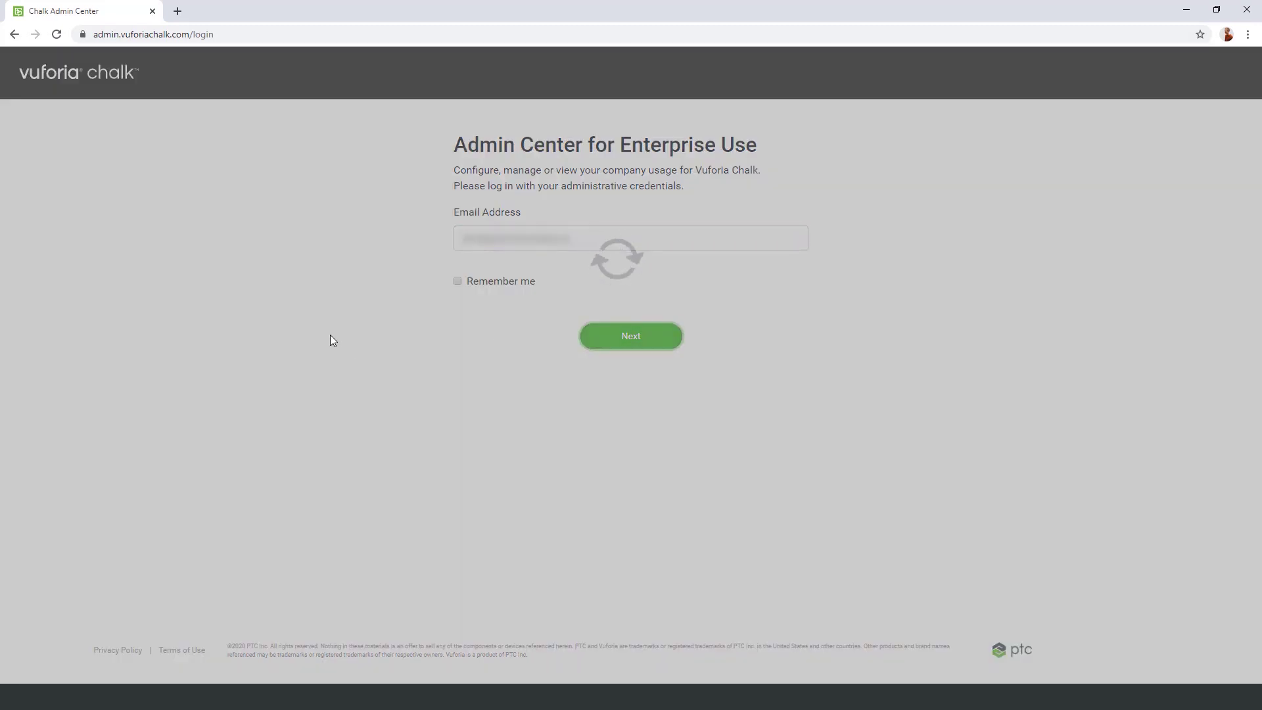
text(••••••••••••••)
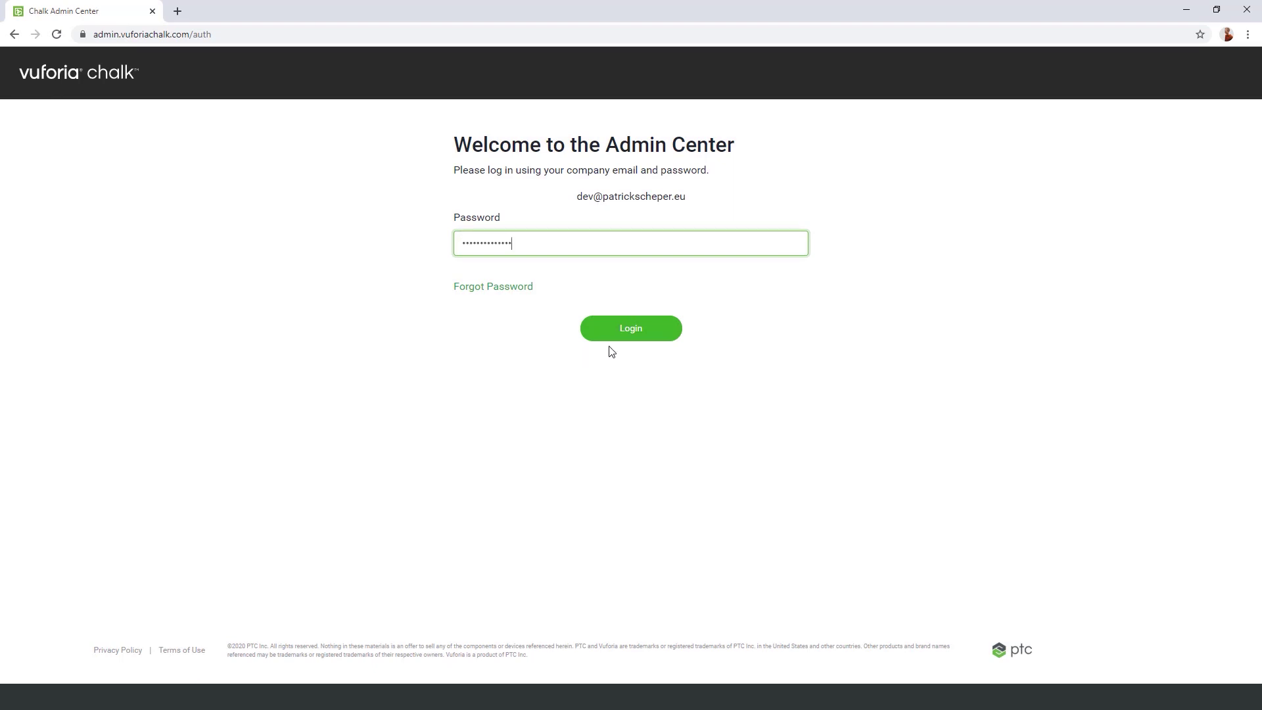
click(606, 336)
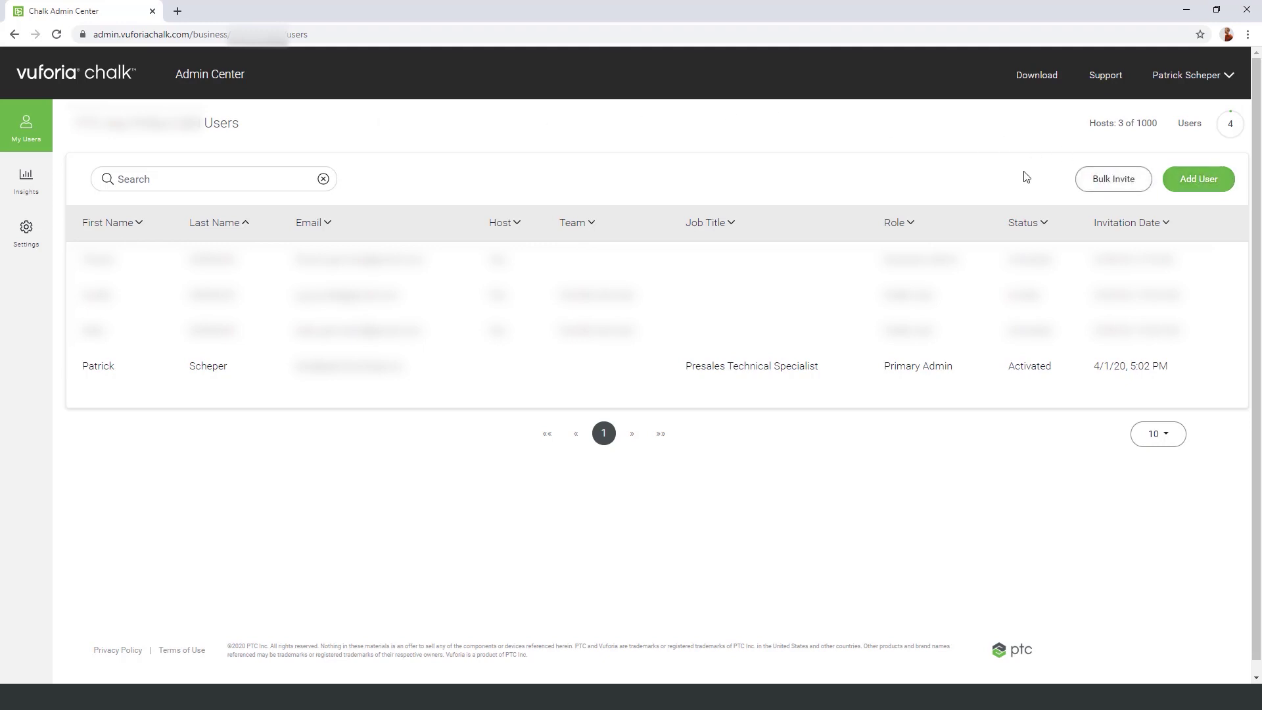
Step: Bring up the Bulk Invite instructions for importing users from a CSV file
click(1090, 180)
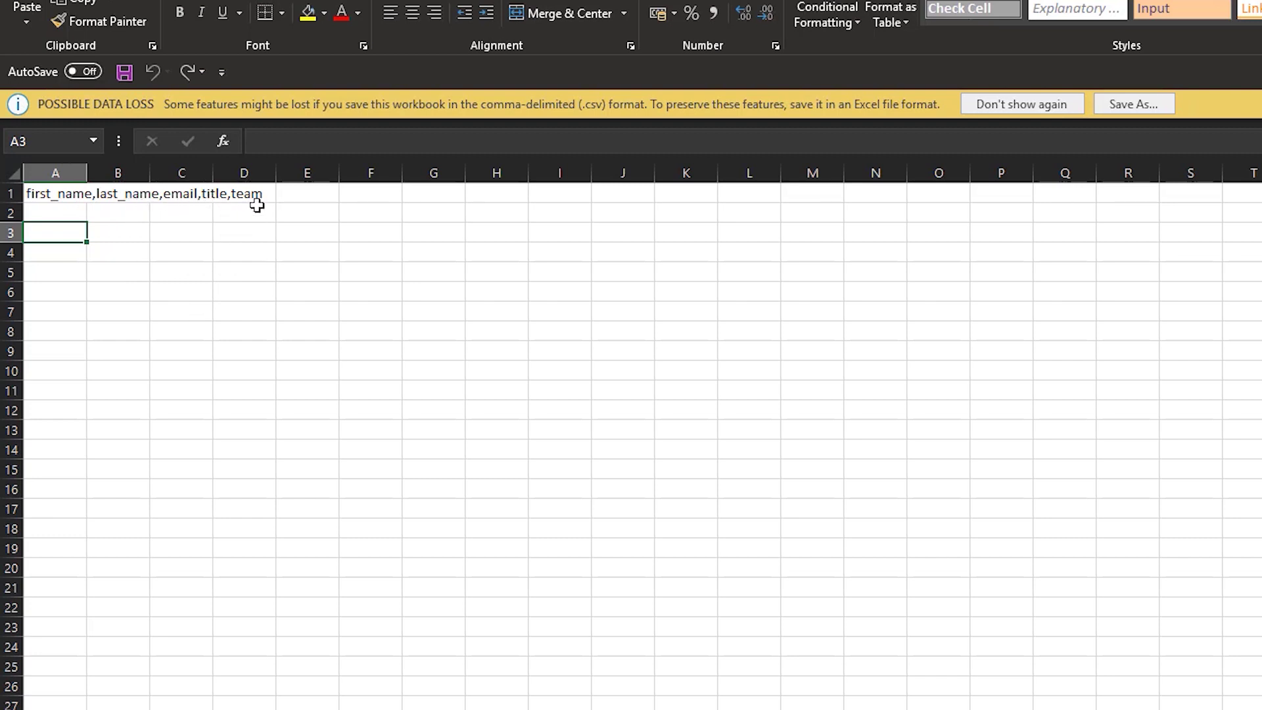
Step: Enter two user rows in A2 and A3, both AR Specialists in AR Team
click(67, 217)
text(m)
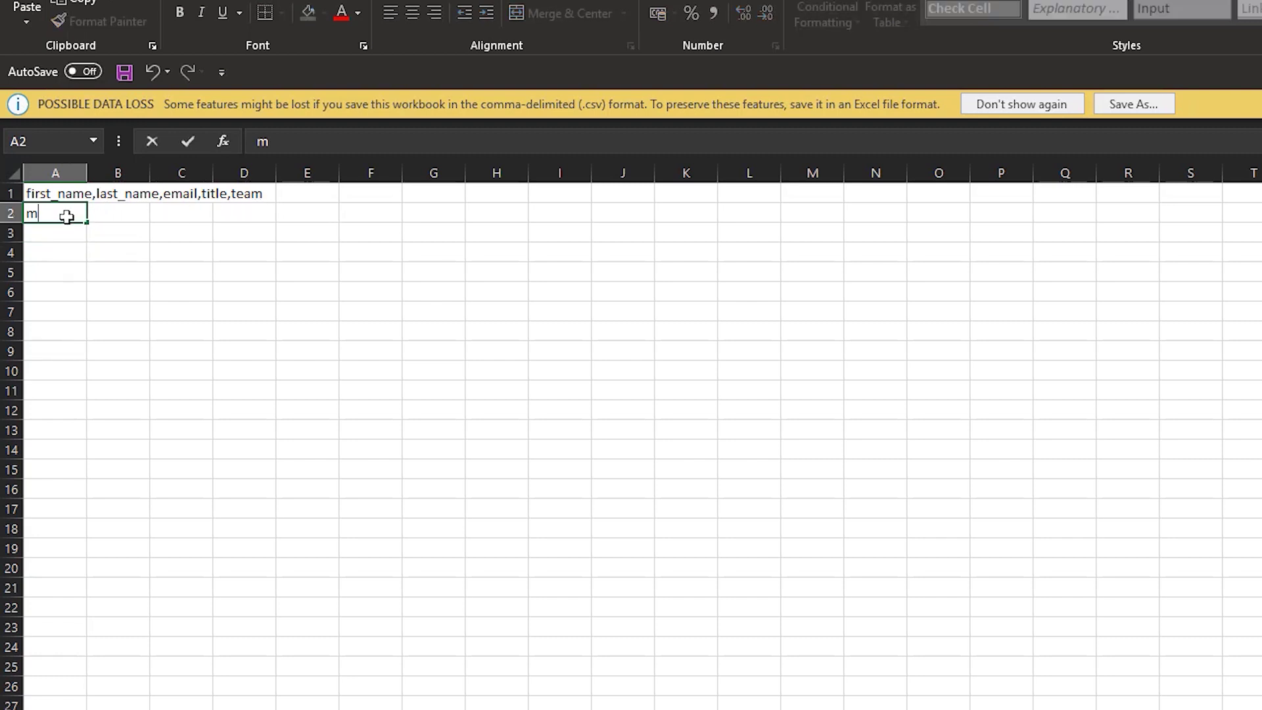
text(ax, muster)
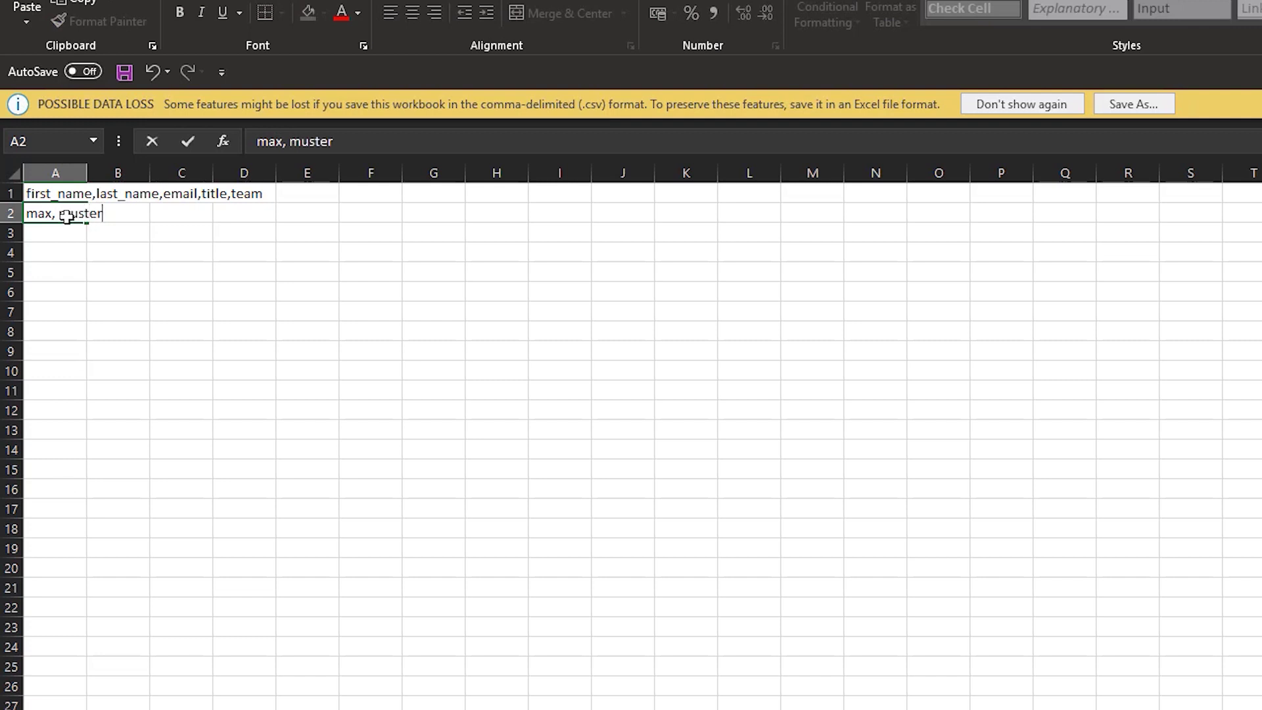
text(mann, mmusterman)
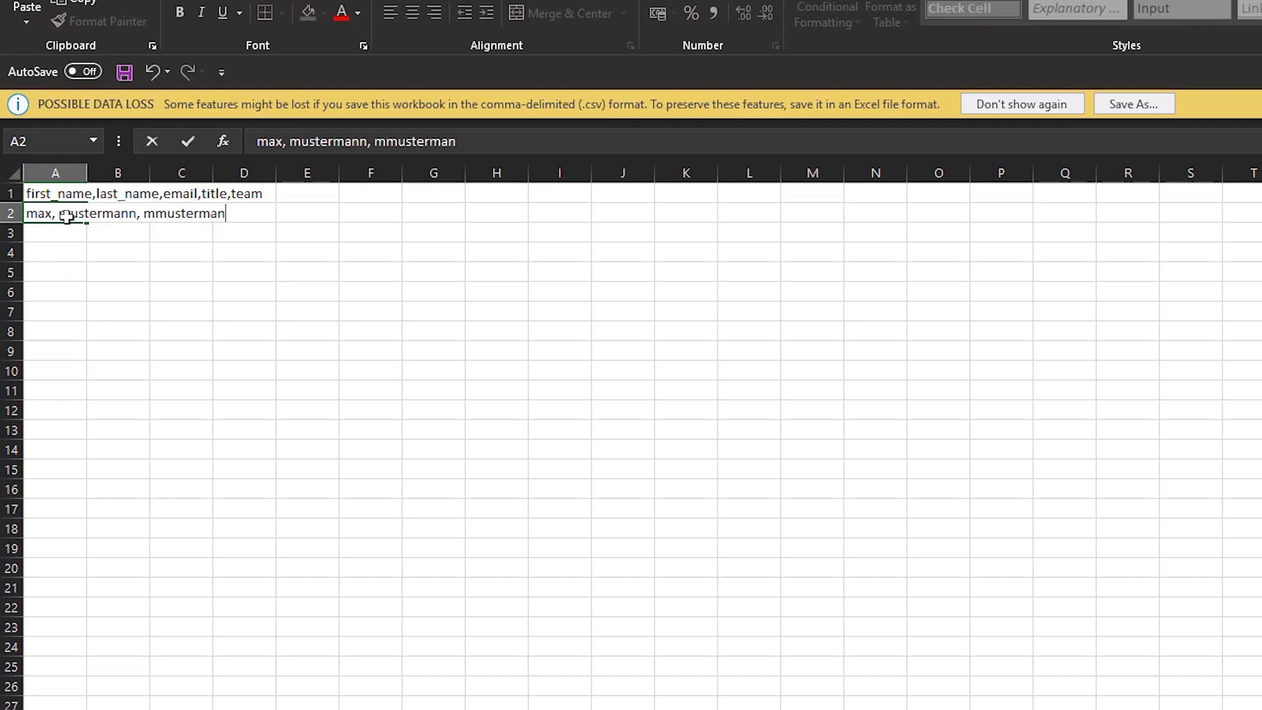
text(n@ptc.com, AR)
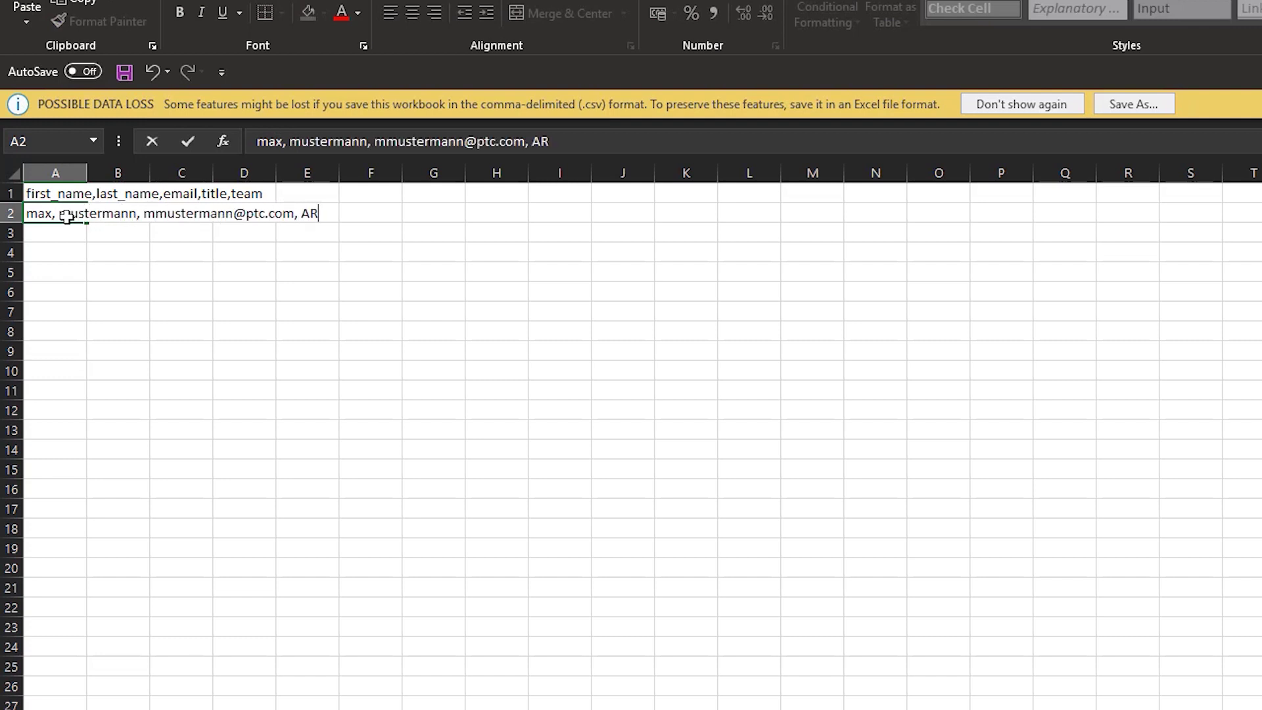
text( Specialist, AR)
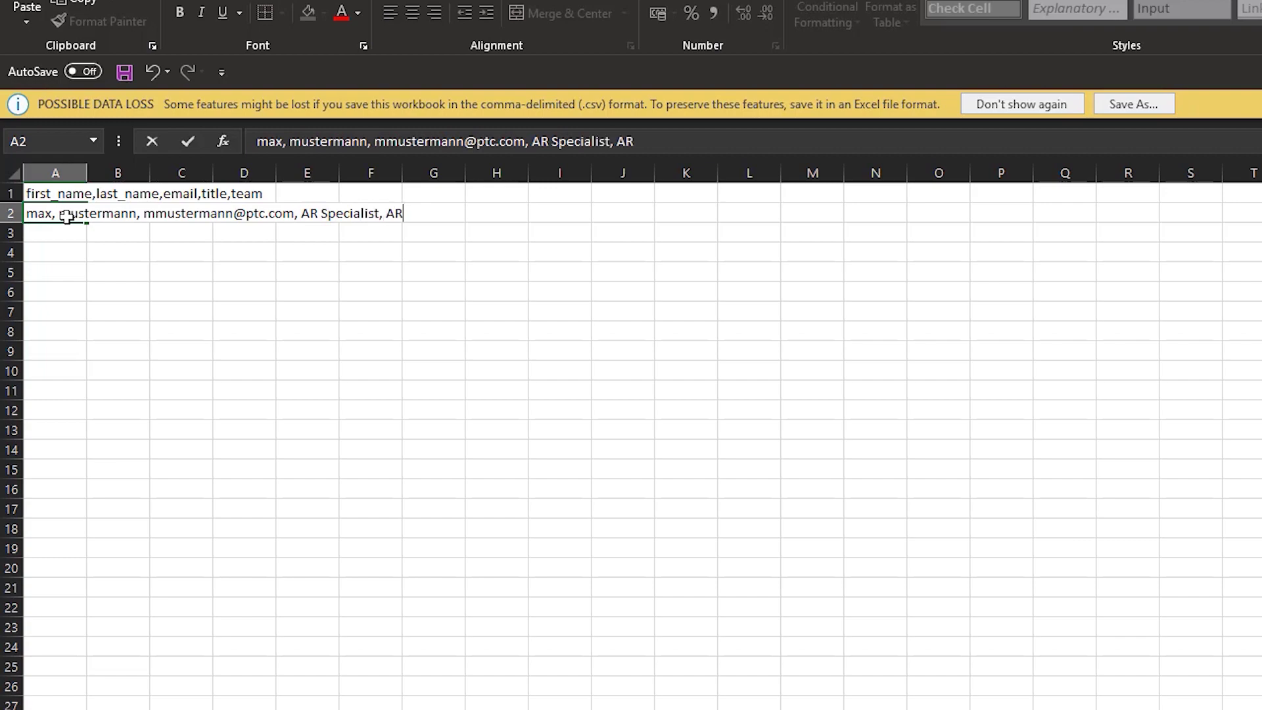
text( Team)
click(57, 233)
text(erika, mustermann, emuster)
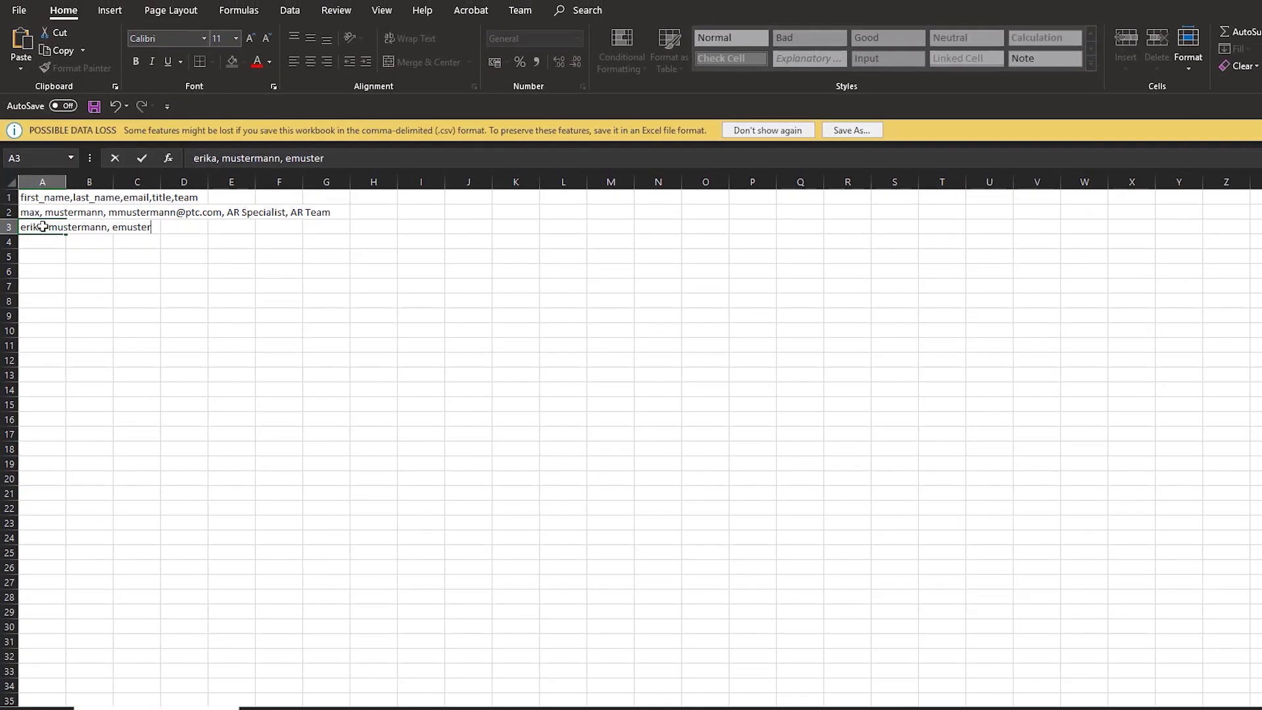
text(mann@ptc.)
text(com, AR Specialist, AR Team)
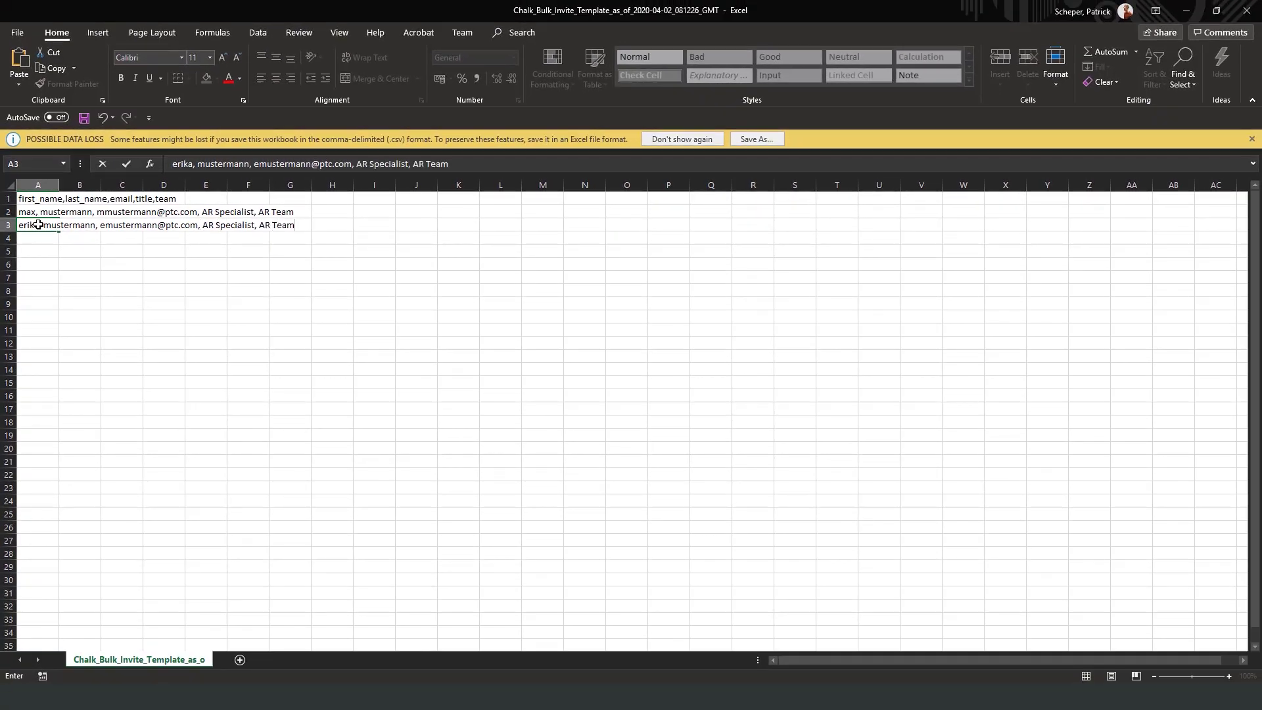
Step: Upload the completed CSV template and import its two users as invited, bringing the list to six
click(78, 274)
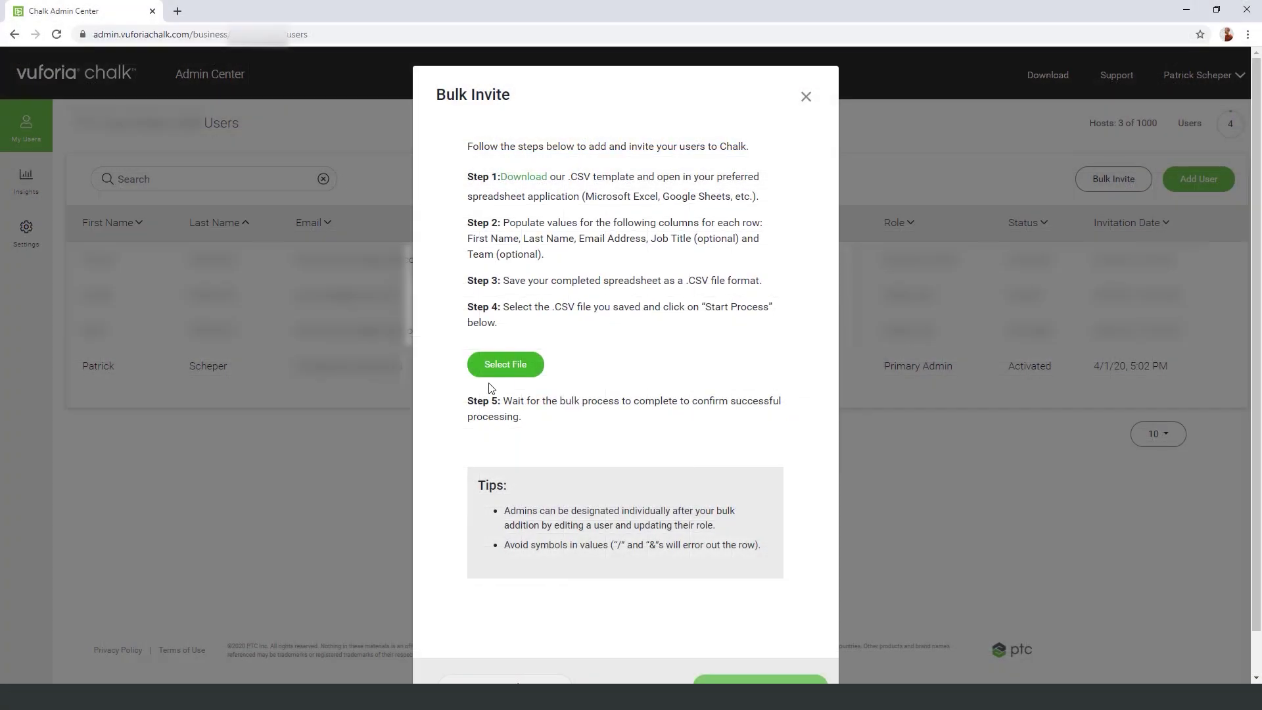
click(505, 364)
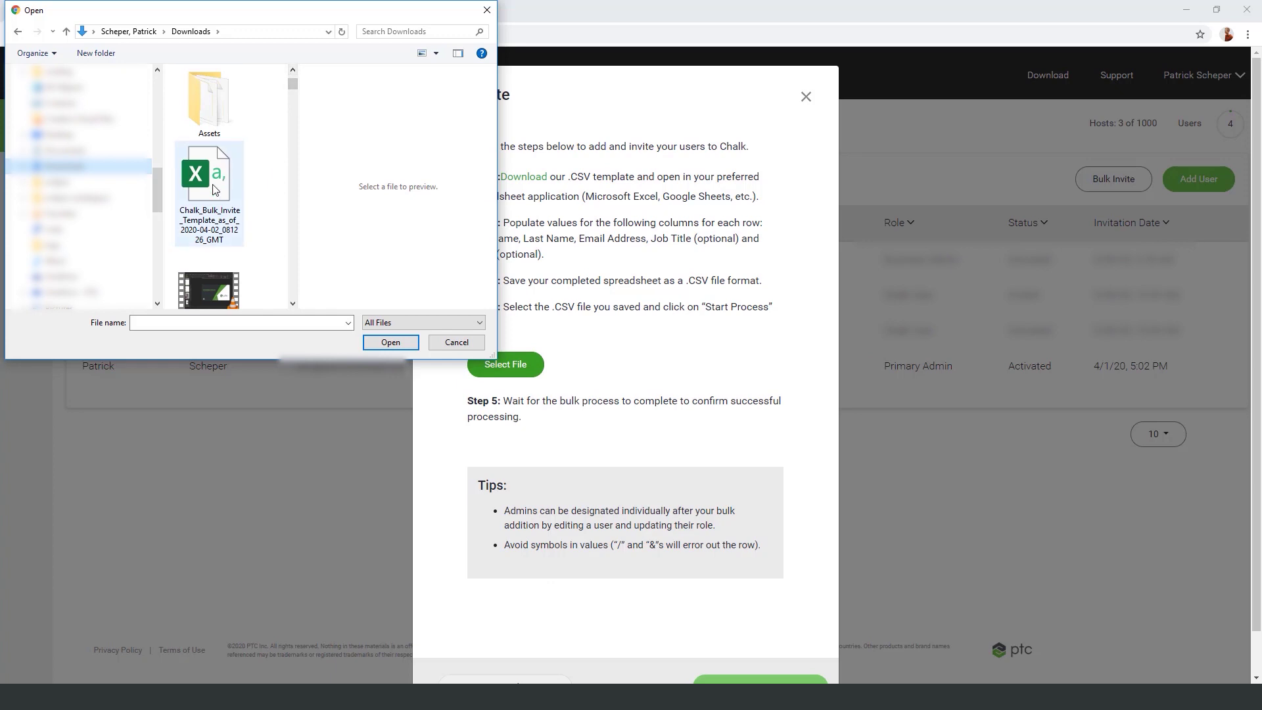
click(209, 193)
click(394, 345)
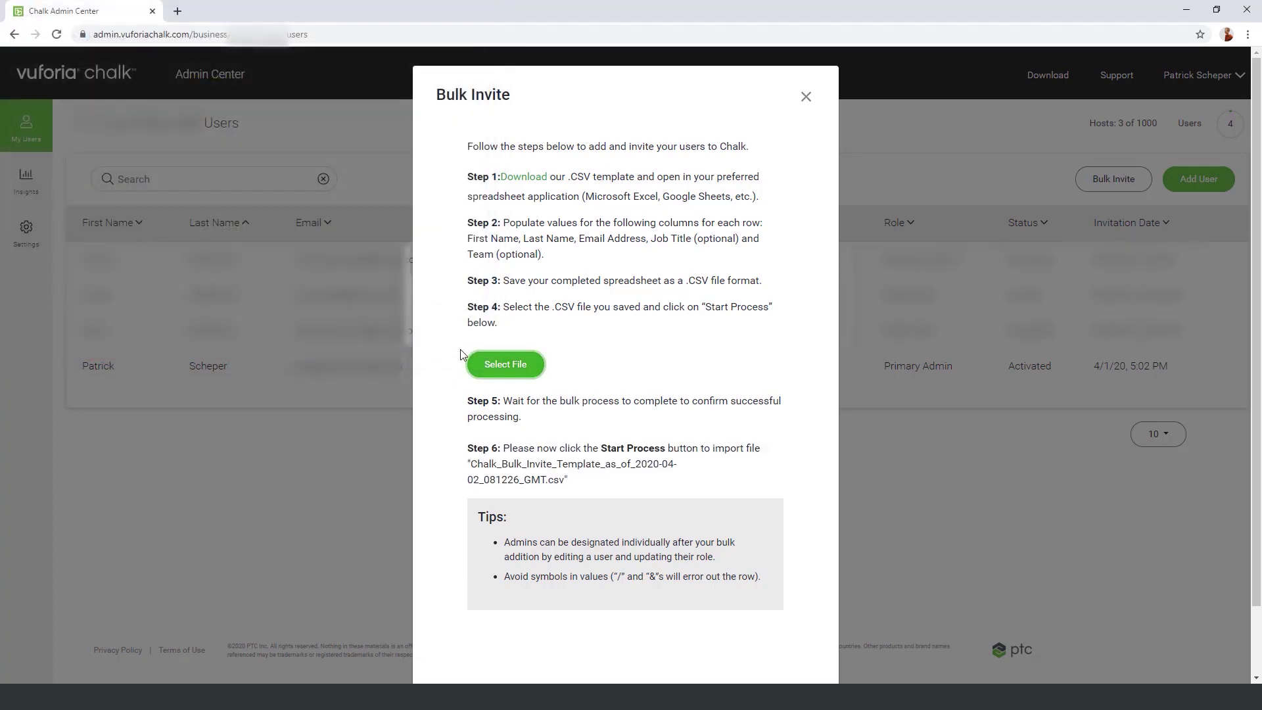
click(705, 640)
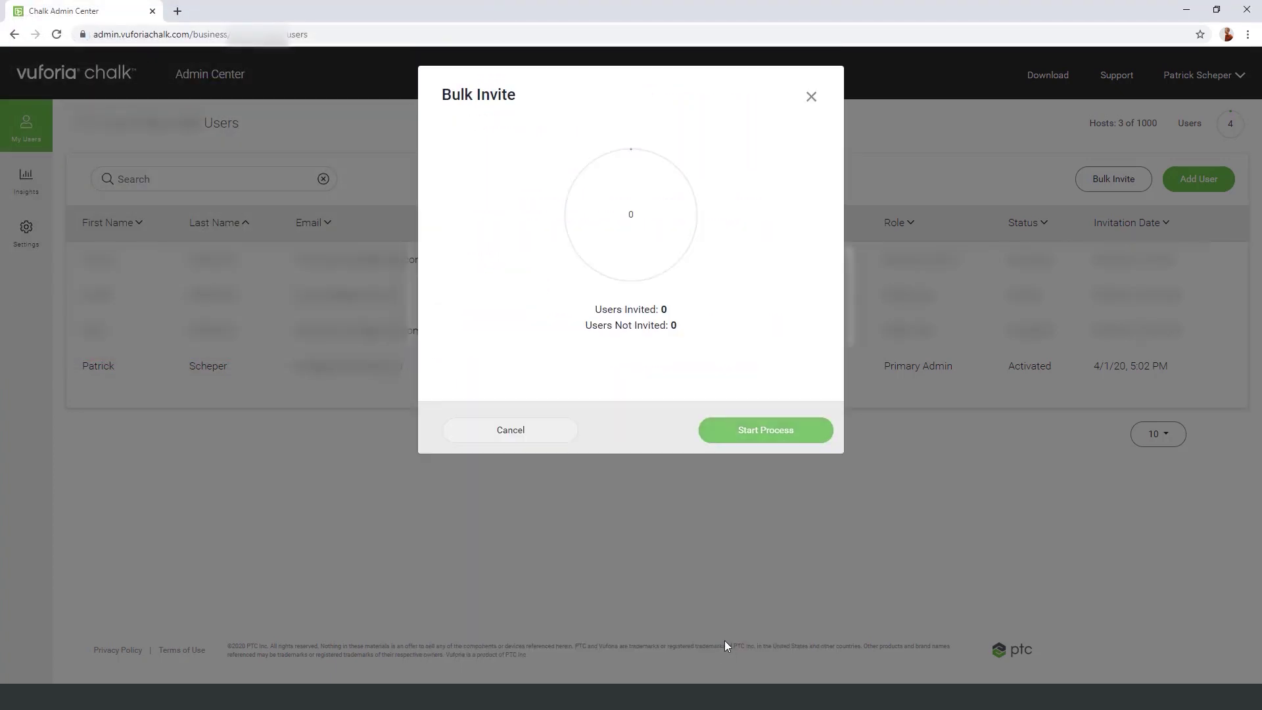
click(748, 555)
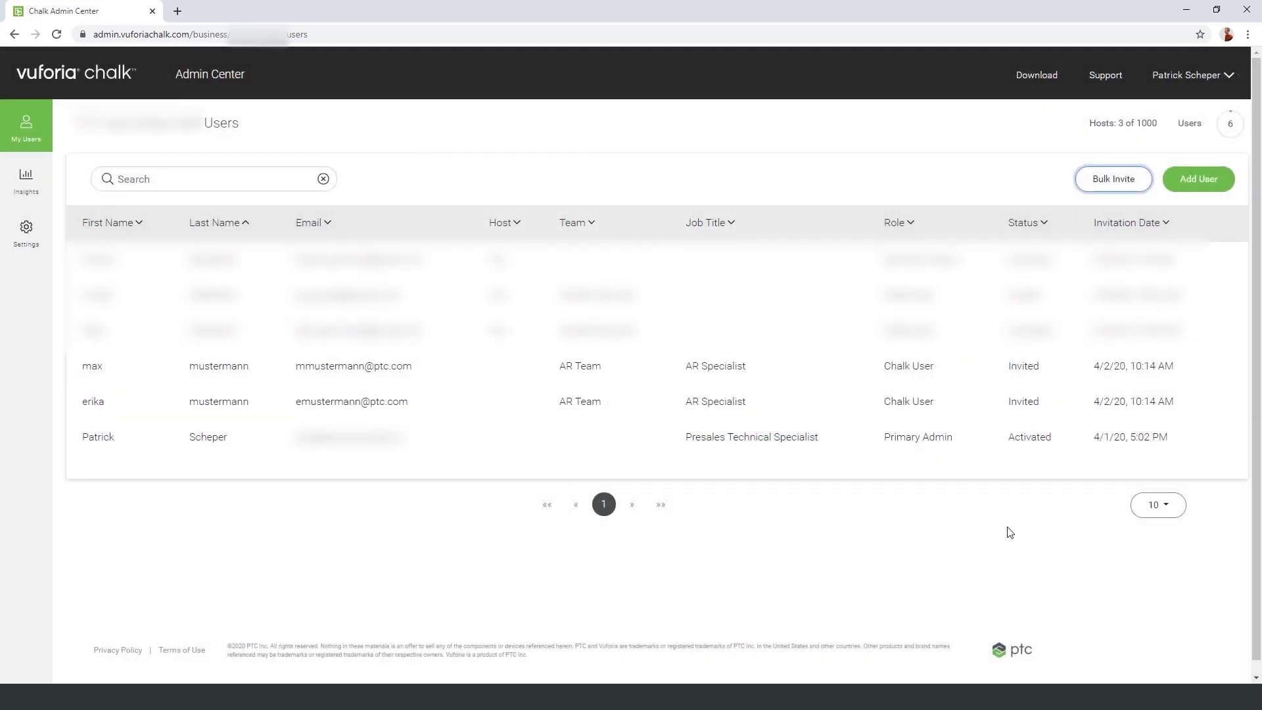
click(1211, 186)
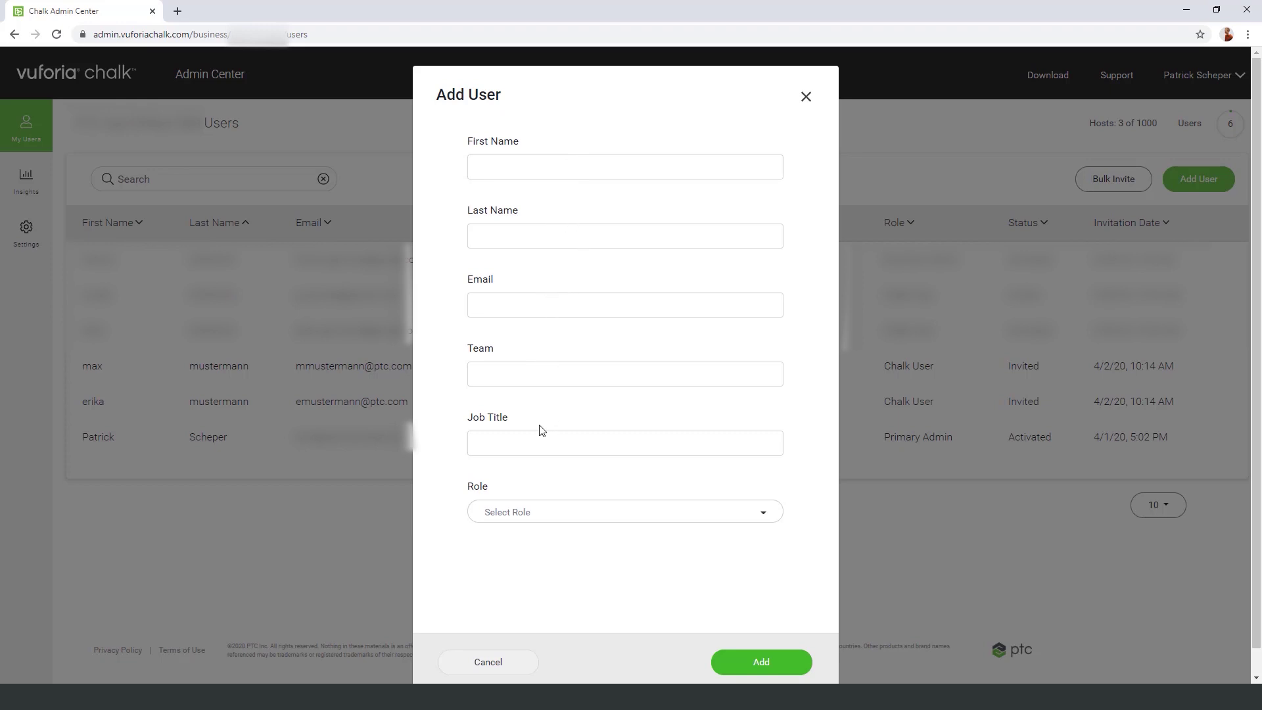
click(754, 517)
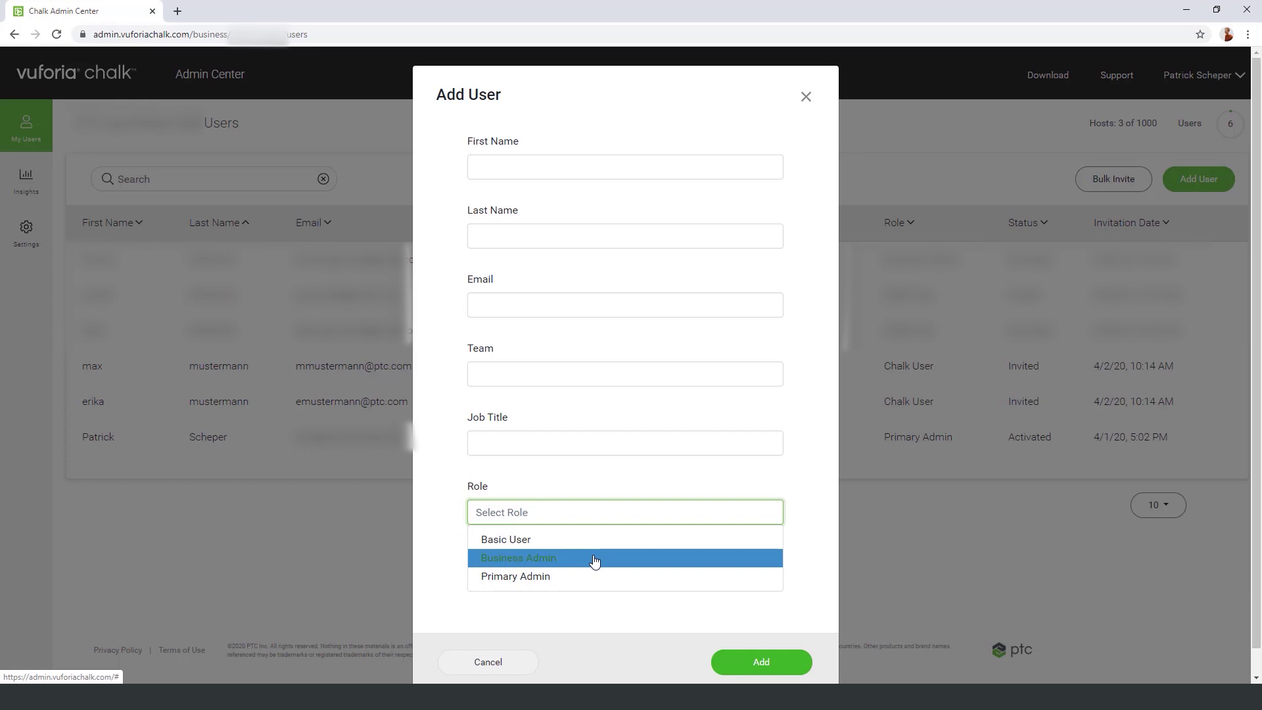
click(494, 663)
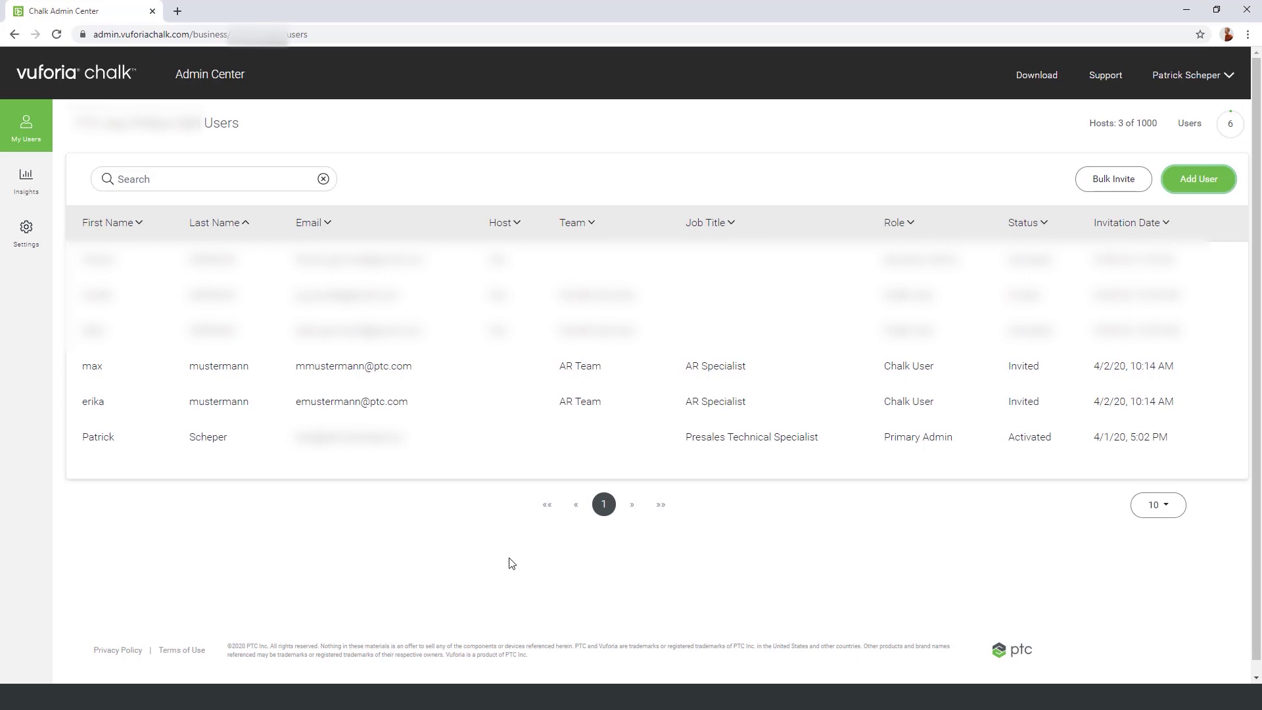
click(450, 437)
scroll(446, 434, down, 1)
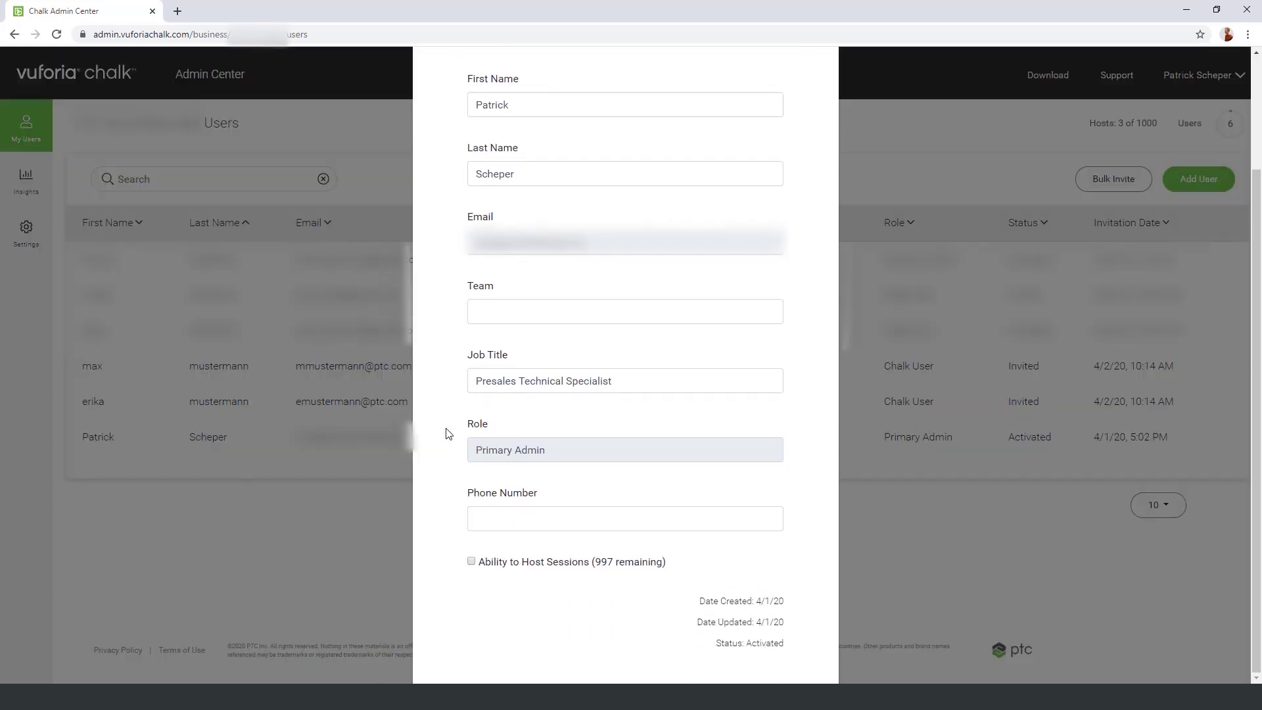
scroll(446, 434, down, 2)
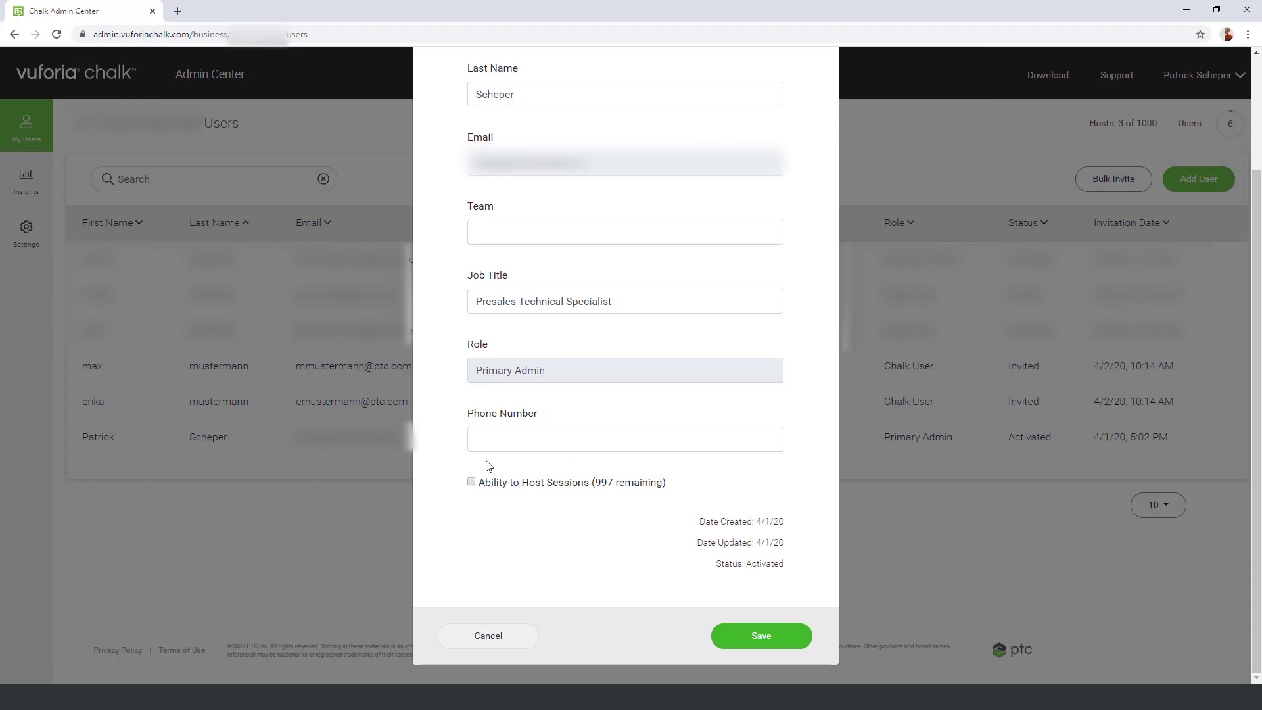
click(488, 635)
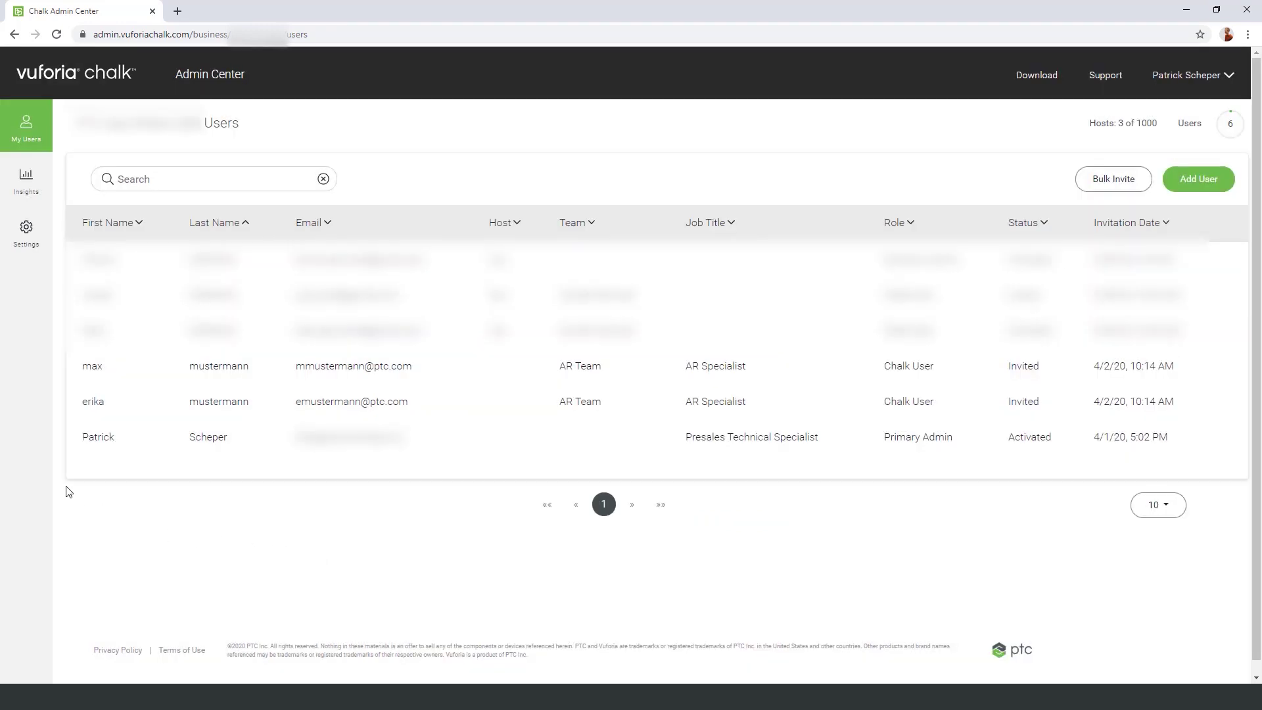
Step: View usage Insights, then in Settings toggle Display Session Summary off and back on
click(34, 180)
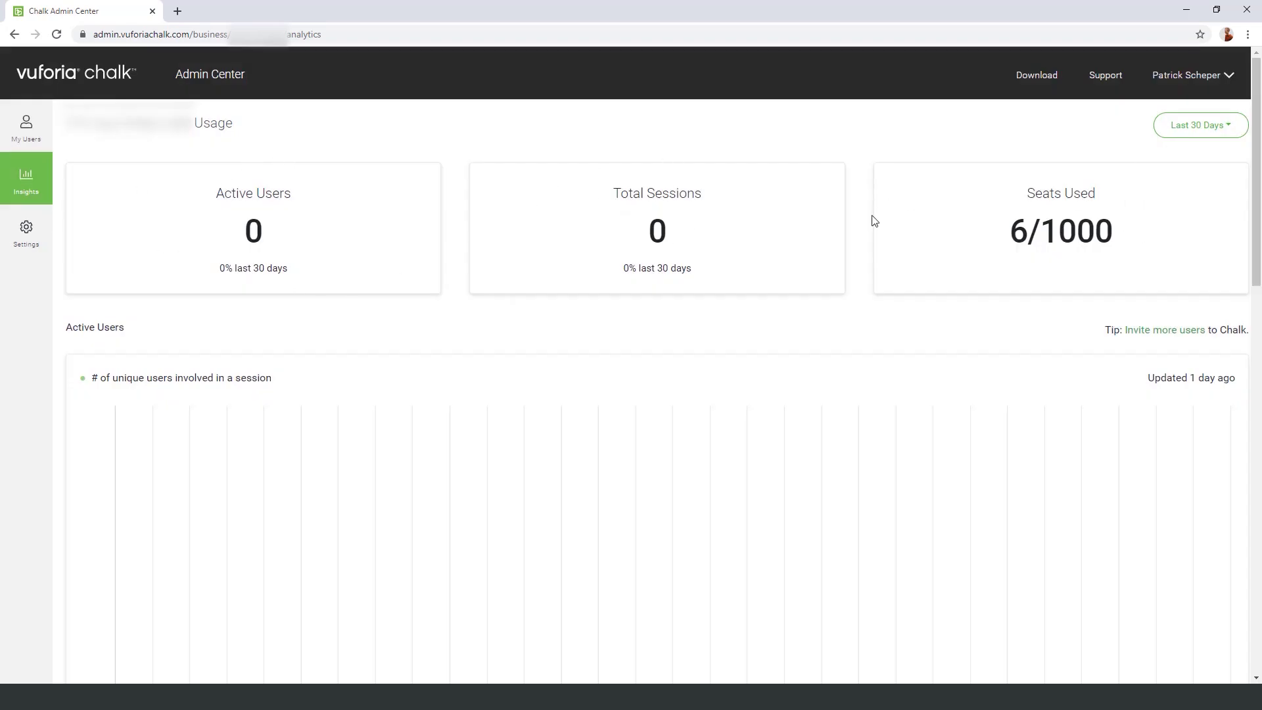
click(16, 229)
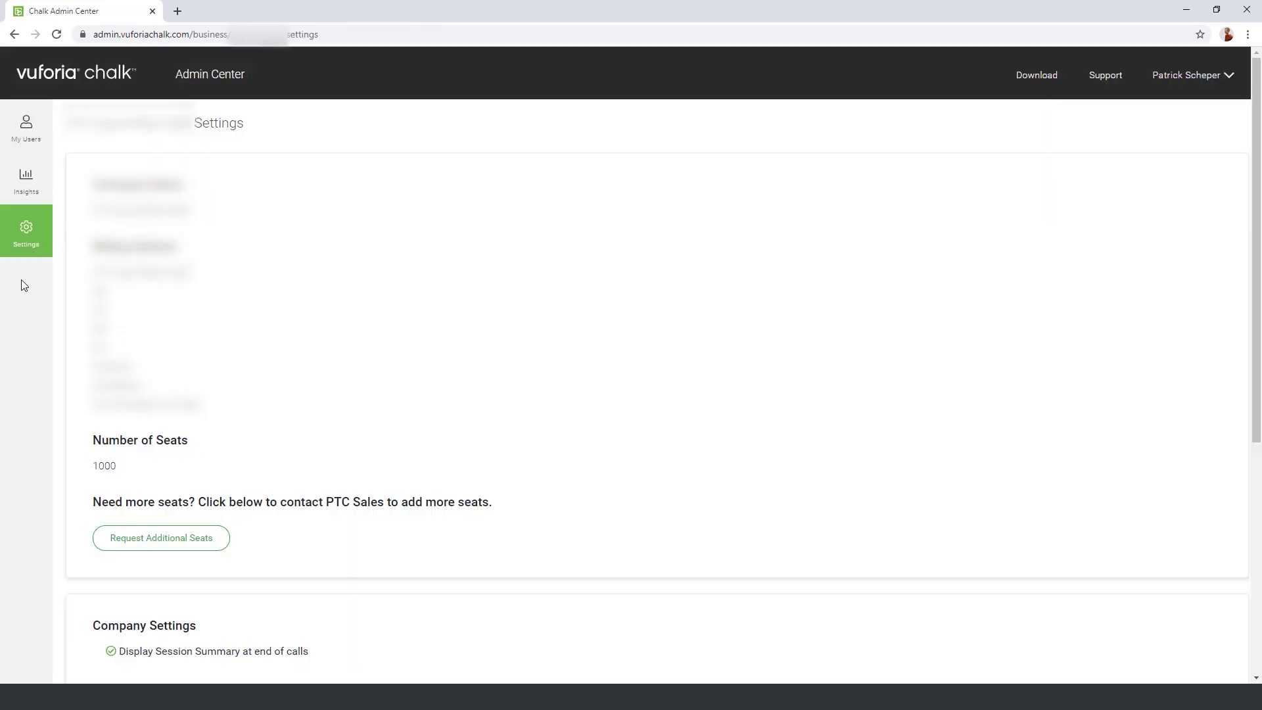
scroll(29, 287, down, 3)
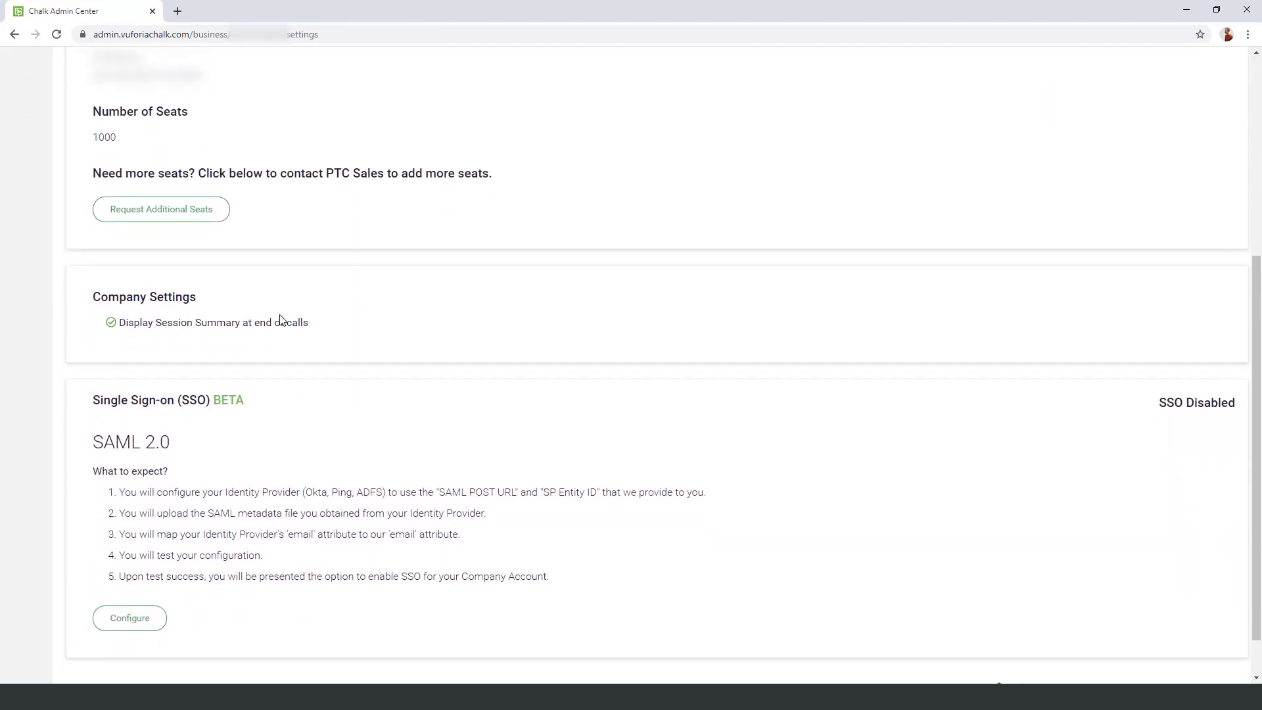
click(110, 322)
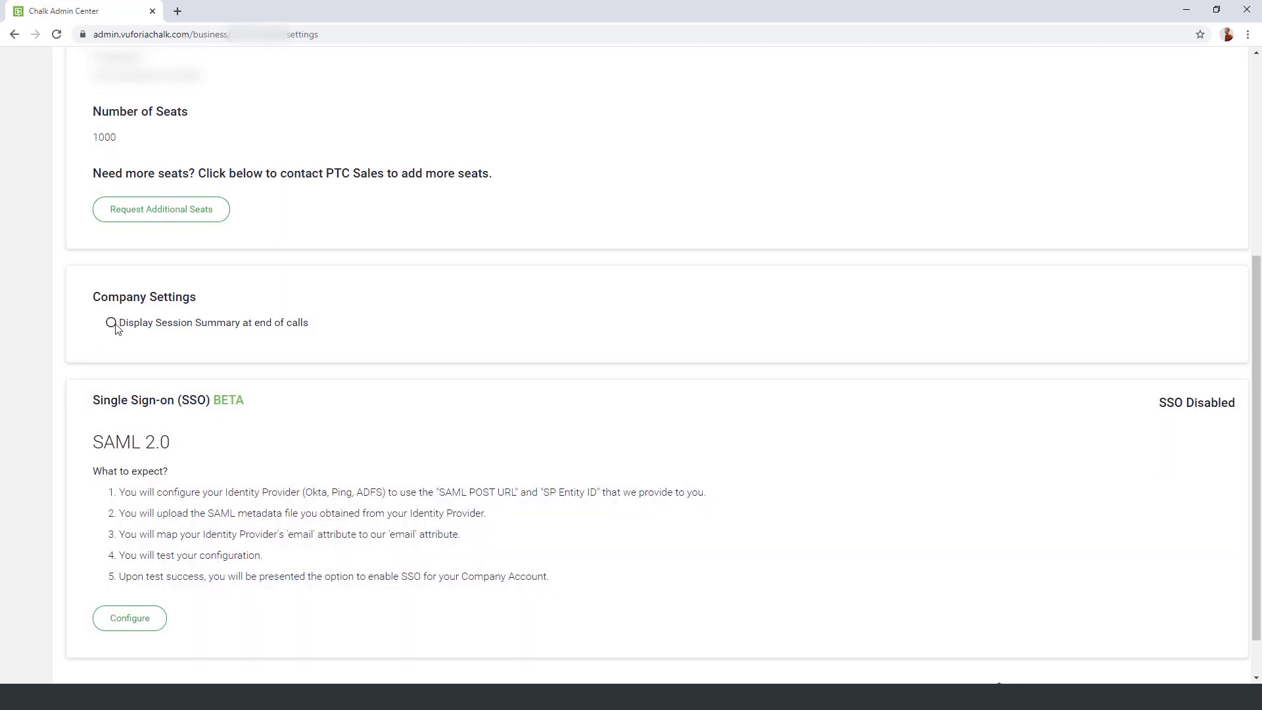
click(111, 323)
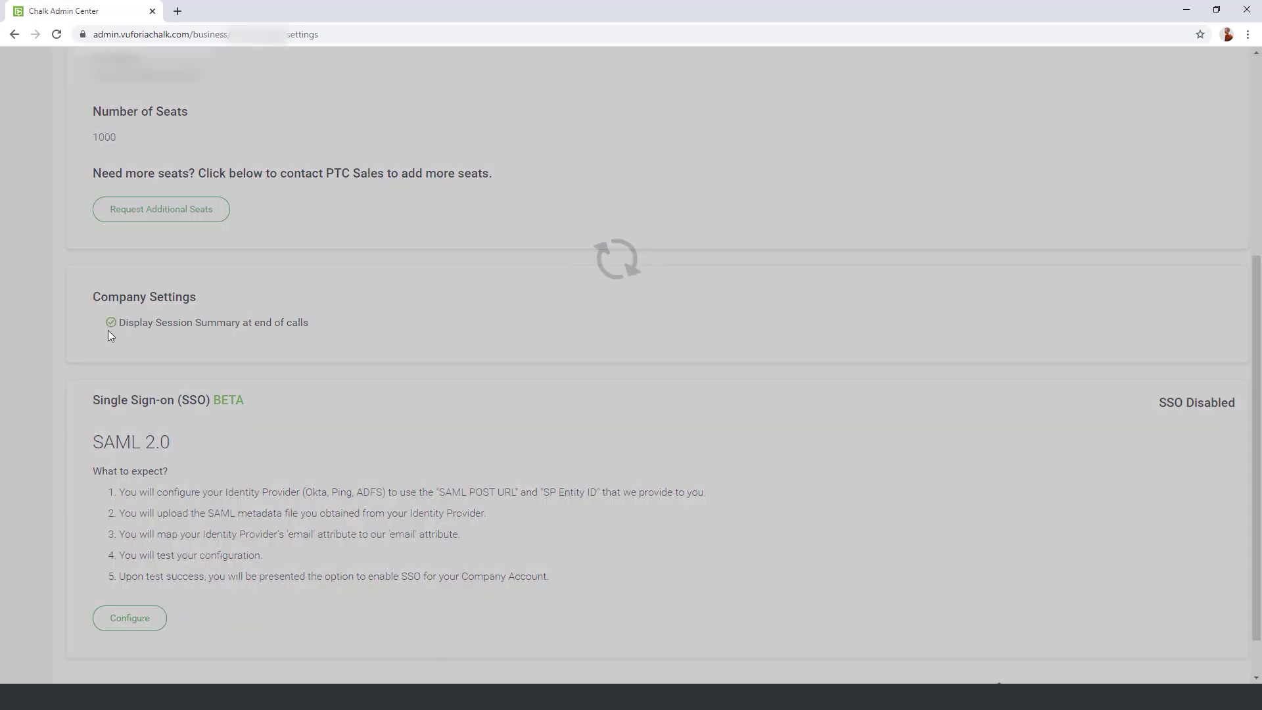